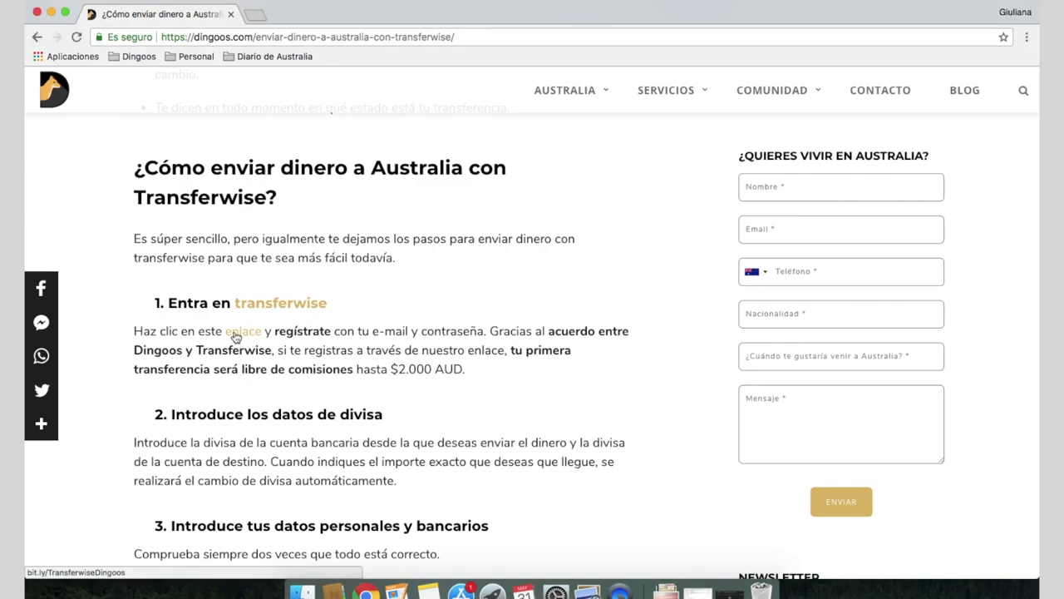
# Open TransferWise from the Dingoos referral link and sign in with the autofilled email and password
pyautogui.click(240, 333)
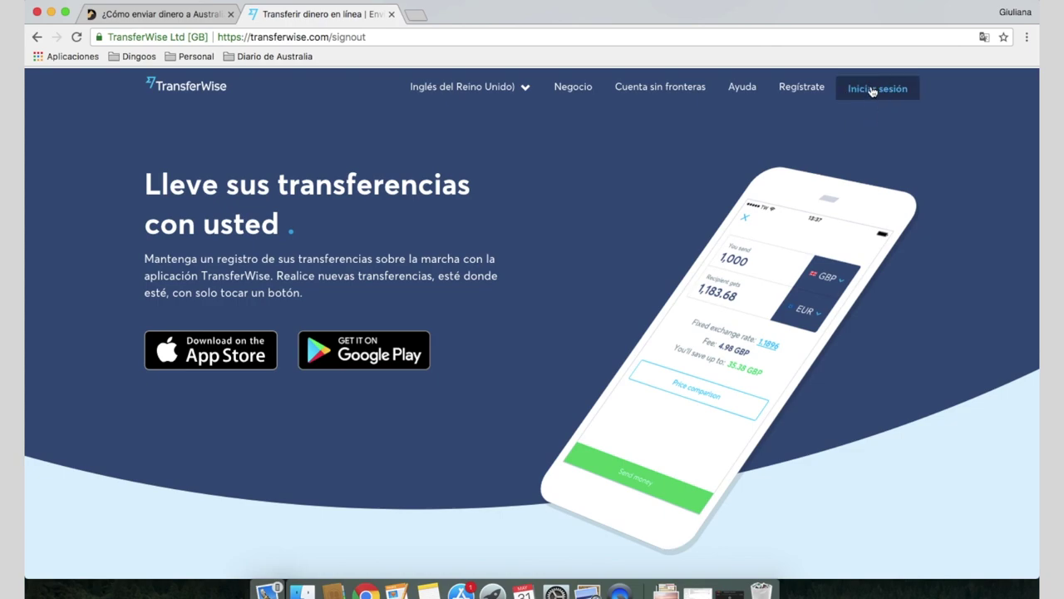
pyautogui.click(874, 87)
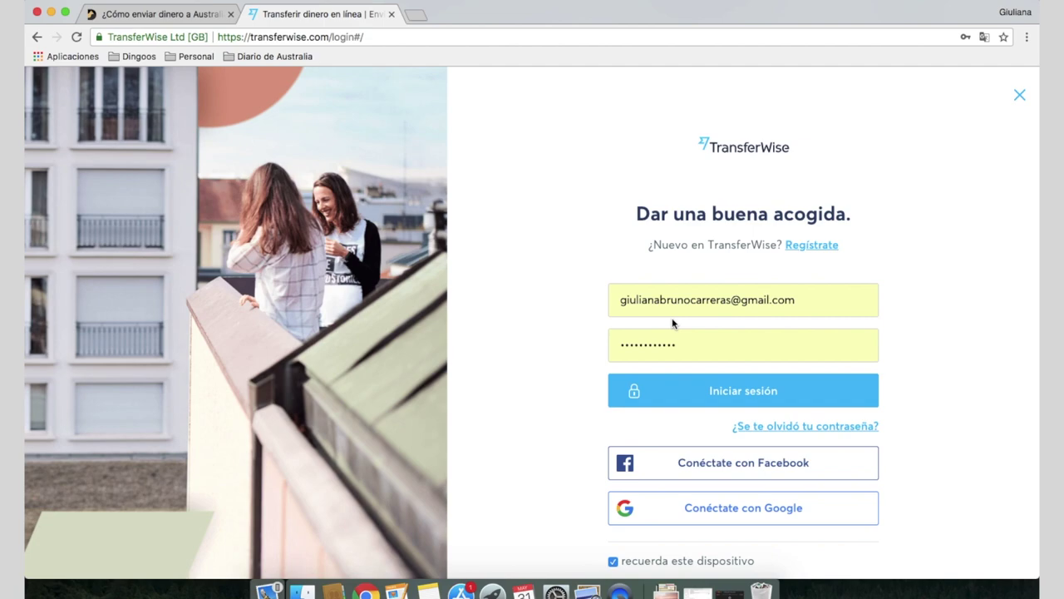
pyautogui.click(809, 302)
pyautogui.click(695, 355)
pyautogui.click(797, 315)
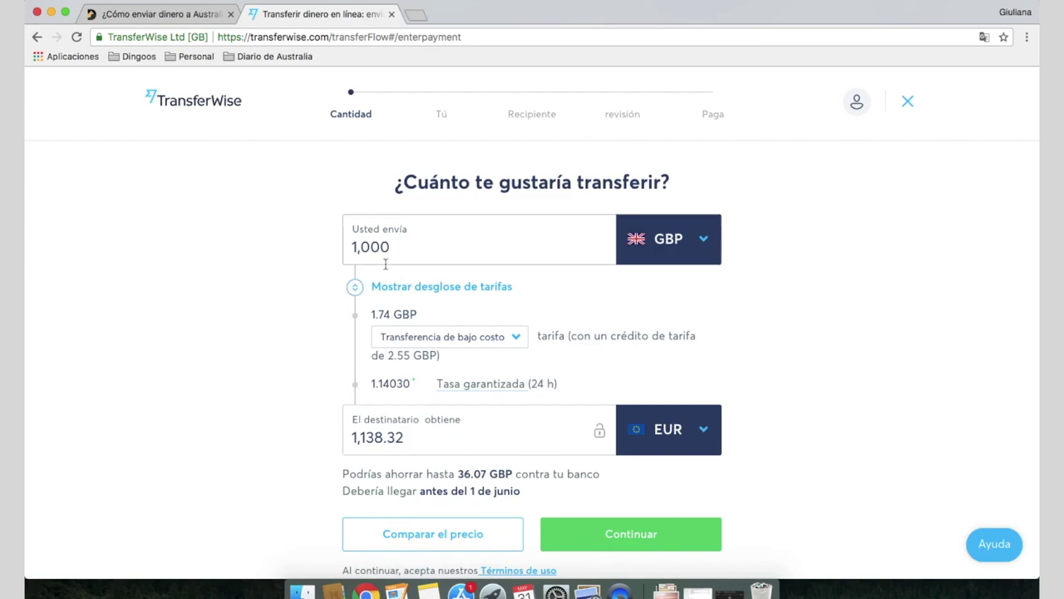
# Set the sending currency to EUR and the recipient currency to AUD
pyautogui.click(694, 250)
pyautogui.click(523, 311)
pyautogui.click(703, 487)
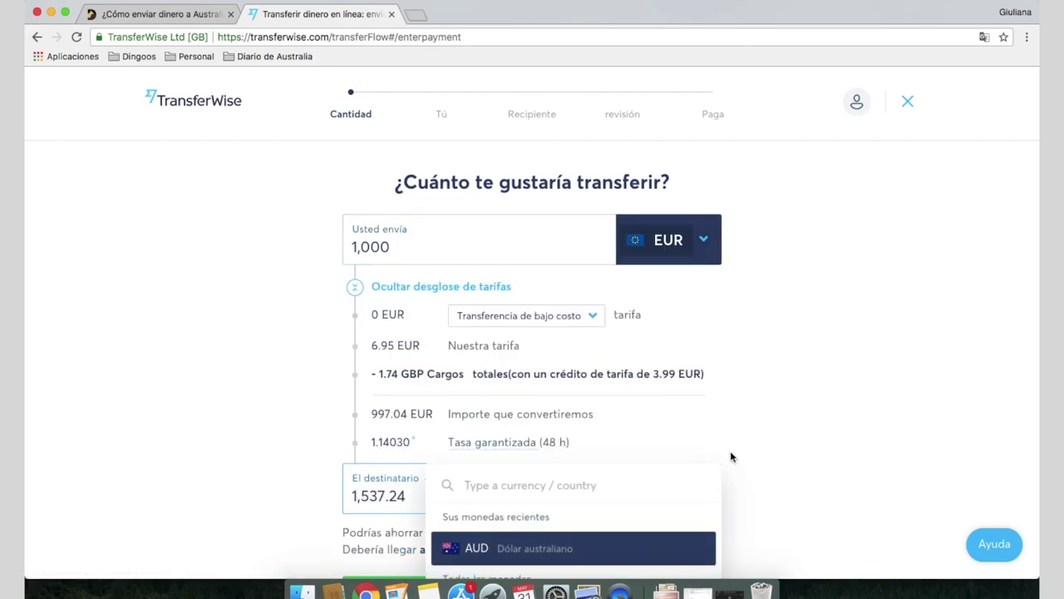
pyautogui.scroll(-2, 731, 453)
pyautogui.click(585, 487)
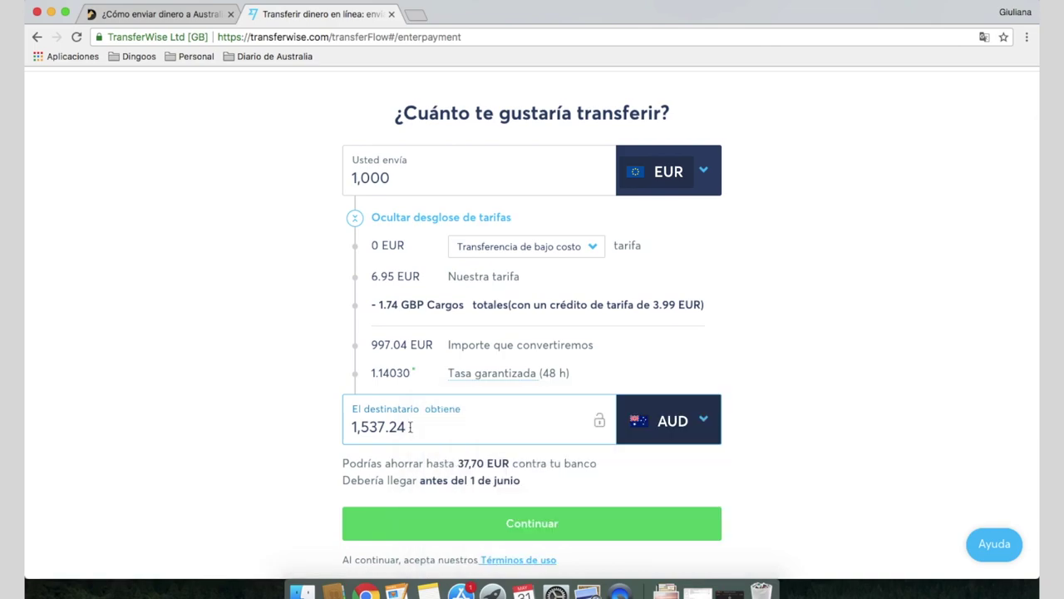
# Lock the recipient amount at exactly 15 AUD and continue to recipient selection
pyautogui.moveTo(408, 427); pyautogui.dragTo(349, 427)
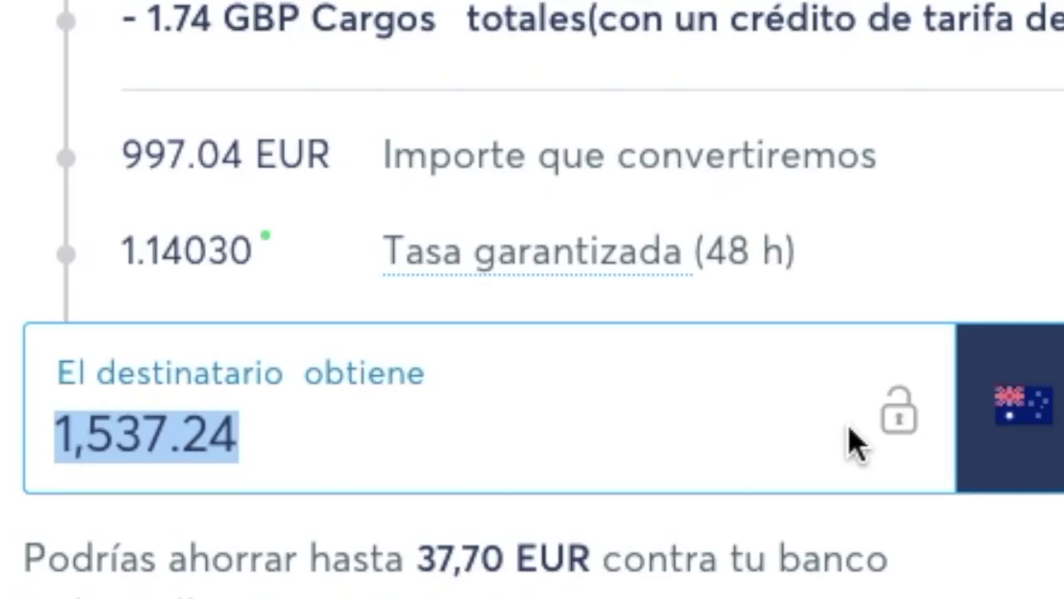
pyautogui.moveTo(895, 435)
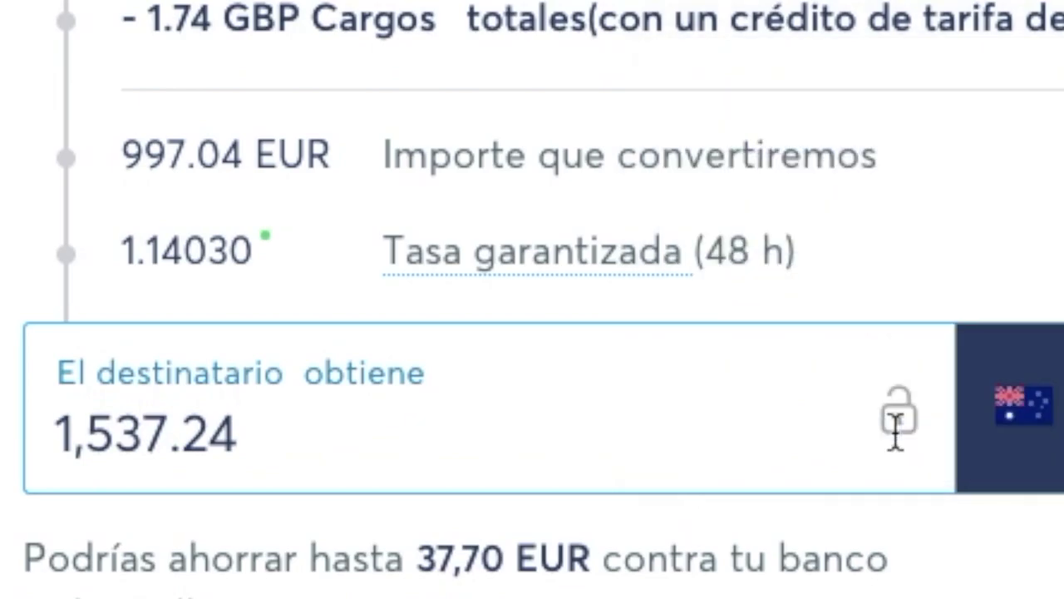
pyautogui.click(599, 420)
pyautogui.write('15')
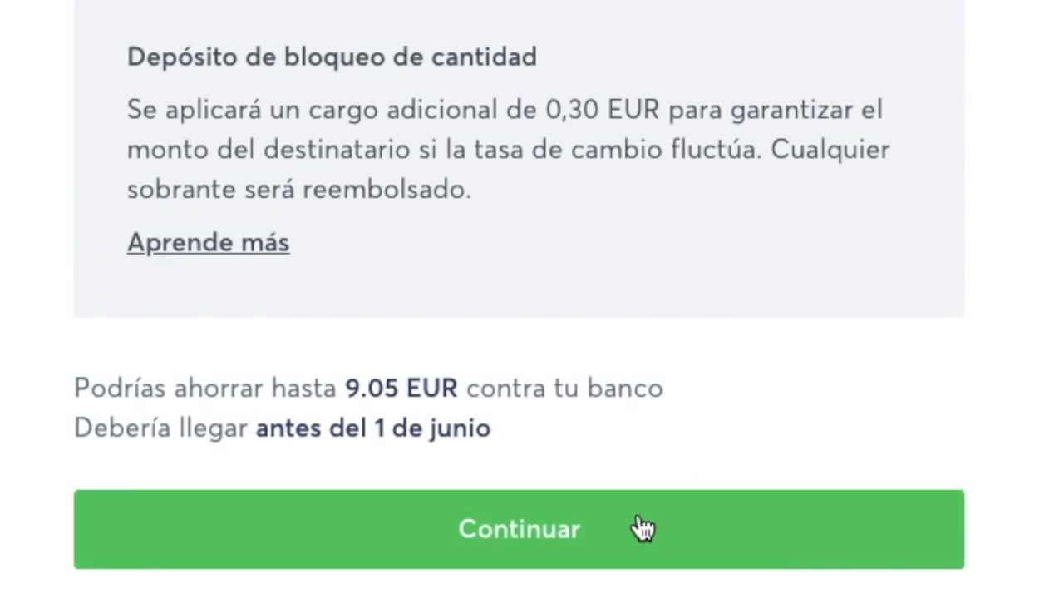
pyautogui.click(627, 539)
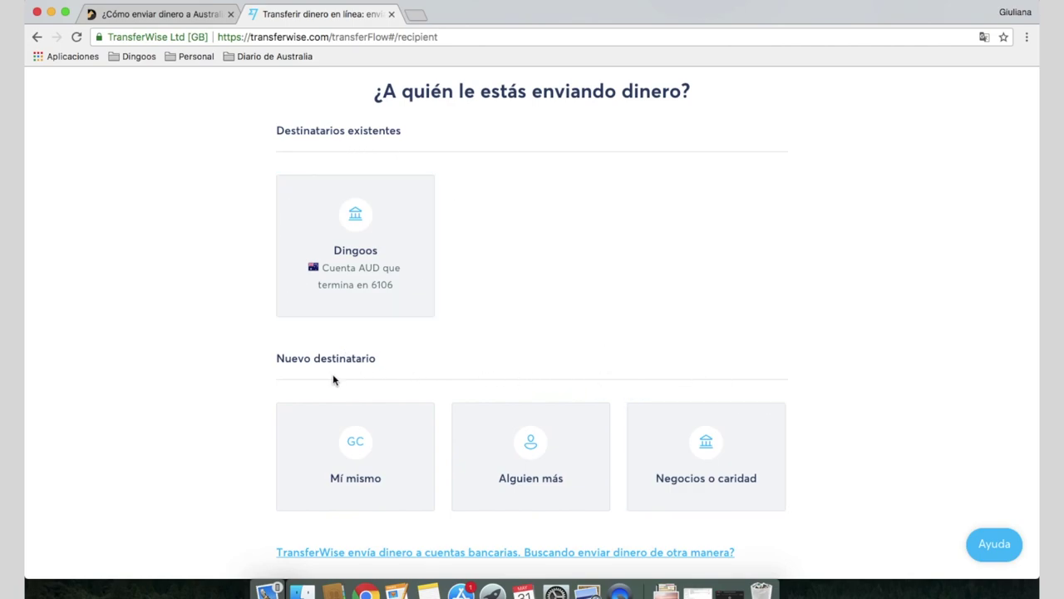
# Add Dingoos as a new business recipient with its contact e-mail and confirm it
pyautogui.click(677, 451)
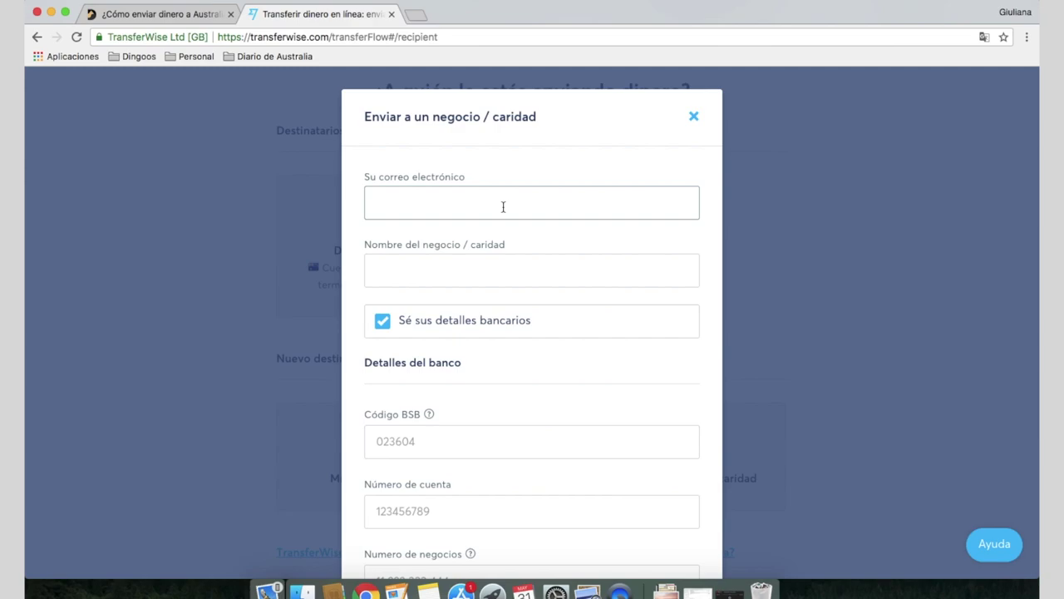
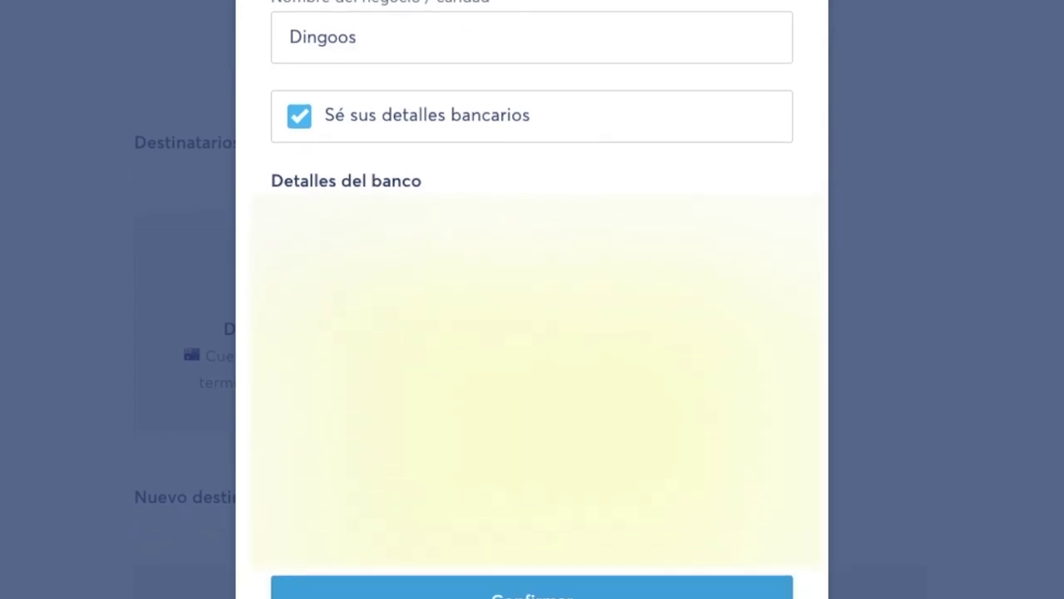
pyautogui.click(557, 542)
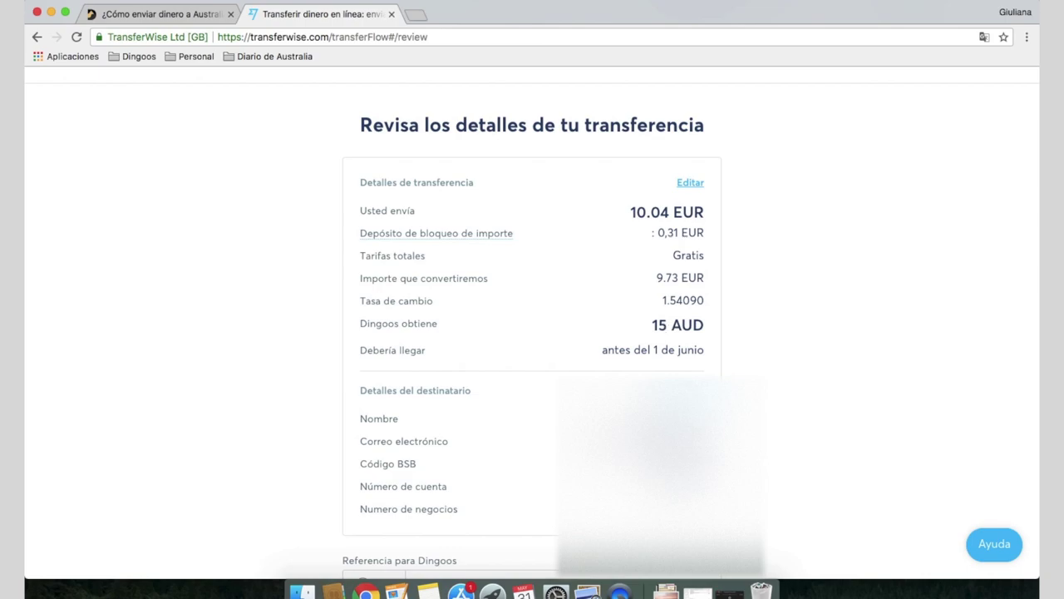
# Enter a contact's name as the reference for Dingoos and confirm the transfer details
pyautogui.scroll(-2, 532, 333)
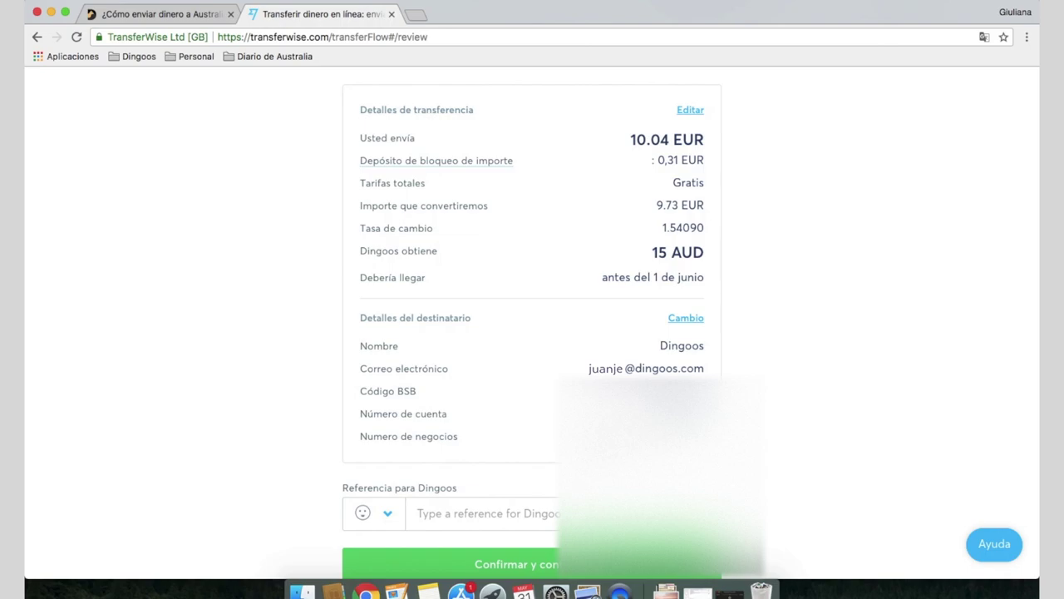
pyautogui.scroll(-1, 437, 475)
pyautogui.click(415, 494)
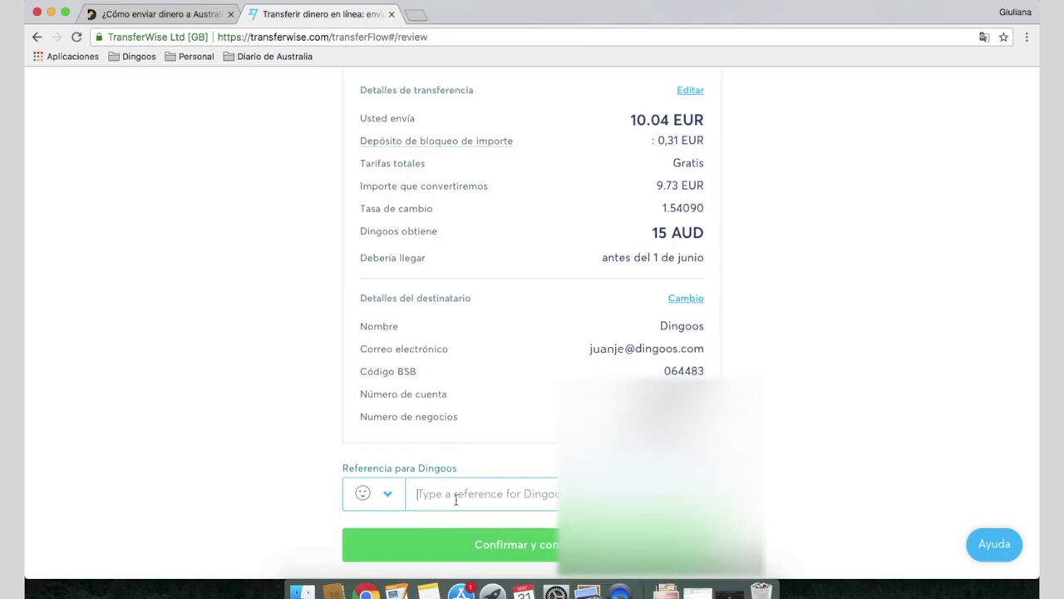
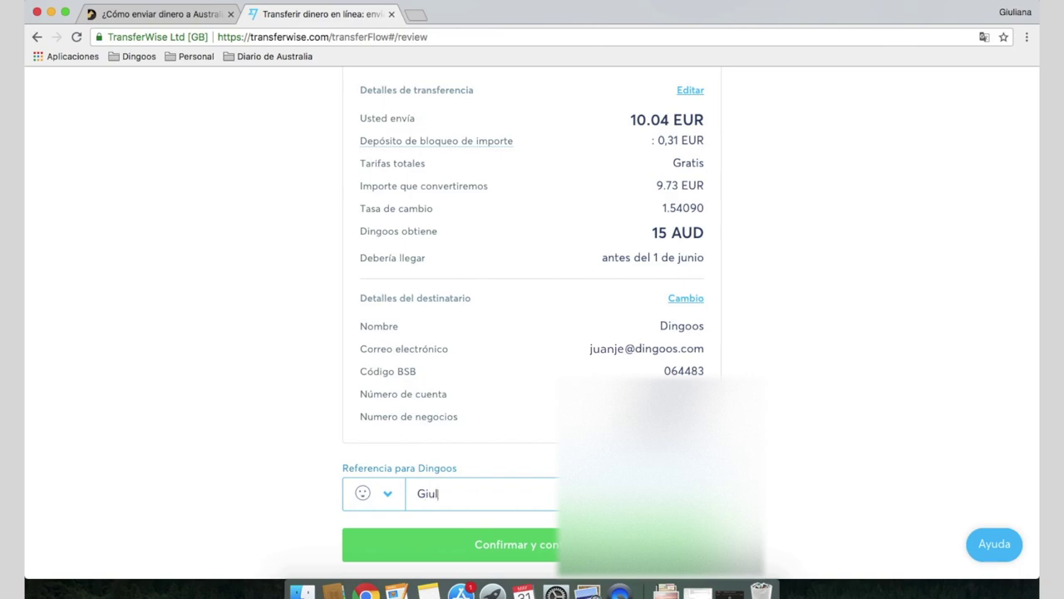
pyautogui.click(549, 552)
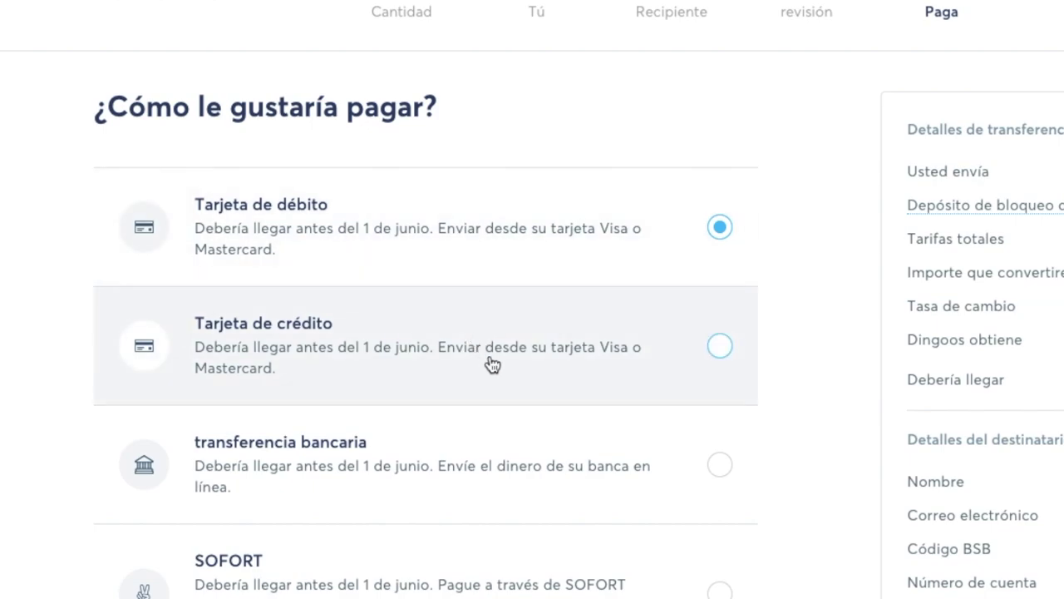
# Choose credit card as the payment method and pay the 10.04 EUR
pyautogui.click(708, 362)
pyautogui.scroll(-6, 709, 362)
pyautogui.click(340, 558)
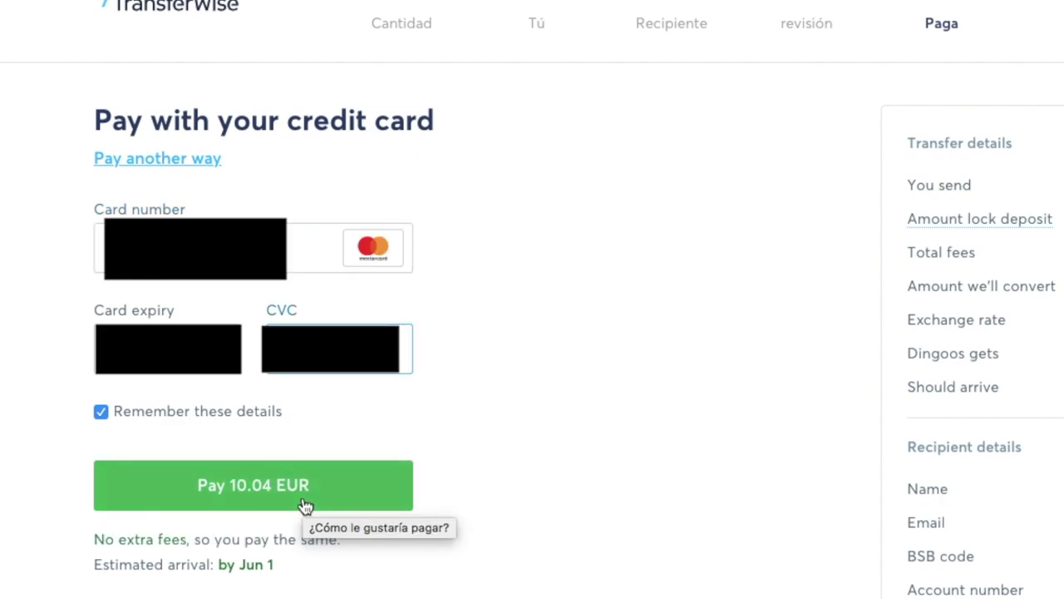
pyautogui.click(302, 502)
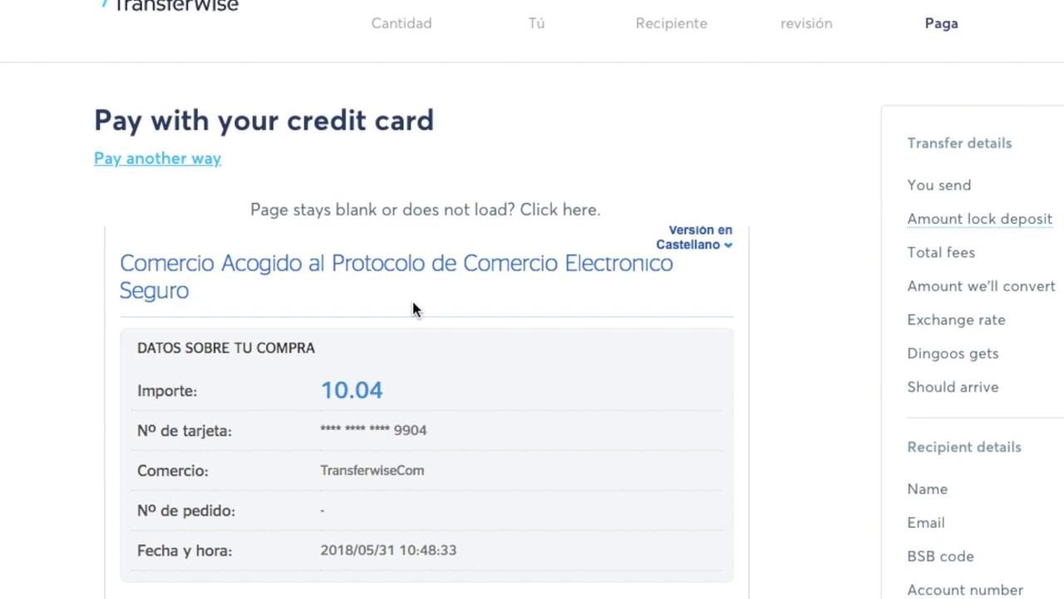
# Enter the SMS verification code in the Código field and submit it to confirm payment
pyautogui.scroll(-2, 421, 373)
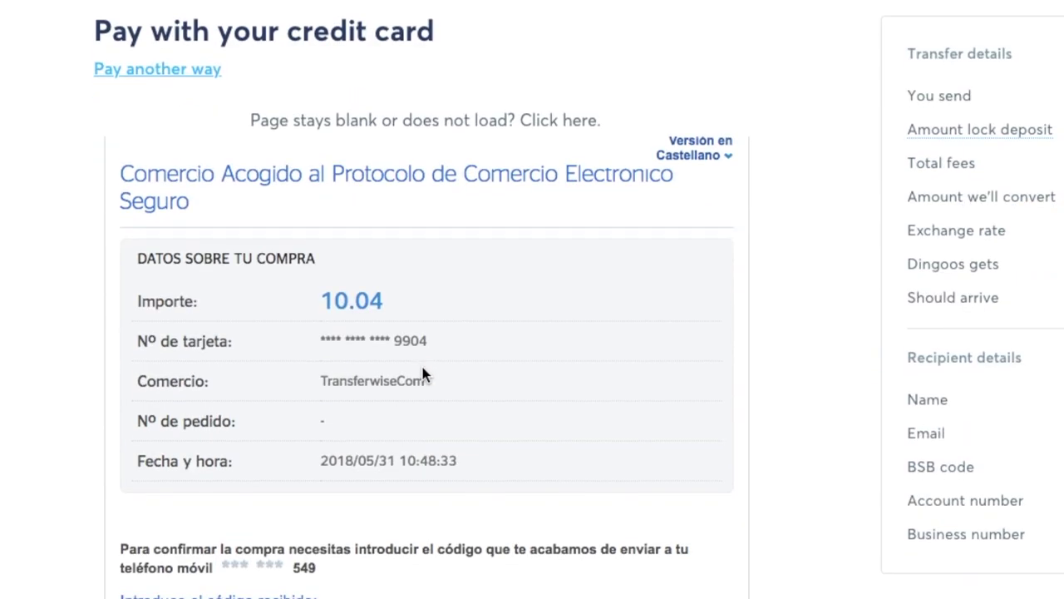
pyautogui.scroll(-2, 422, 374)
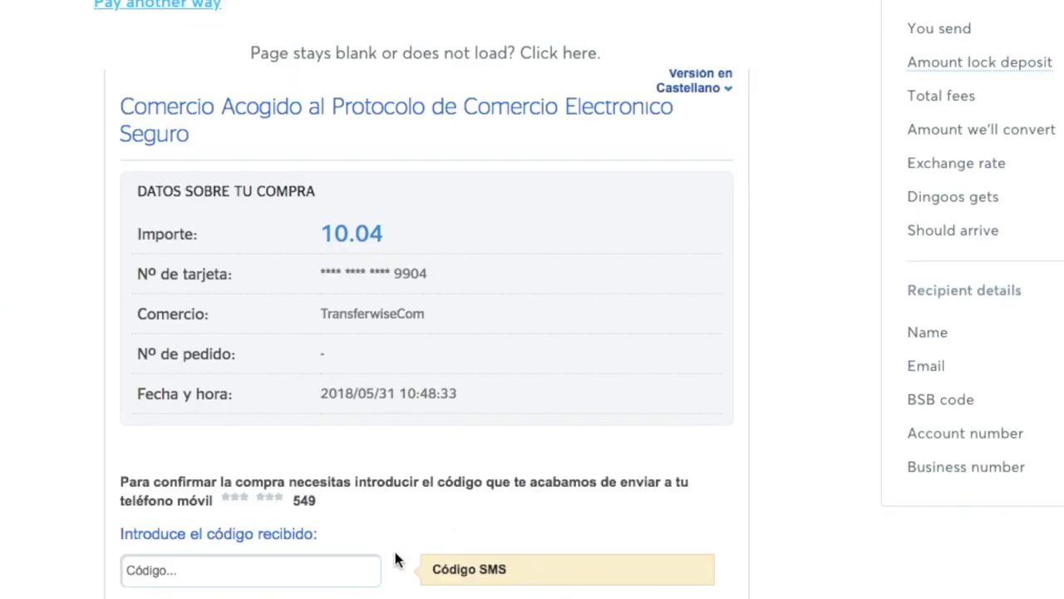
pyautogui.click(314, 574)
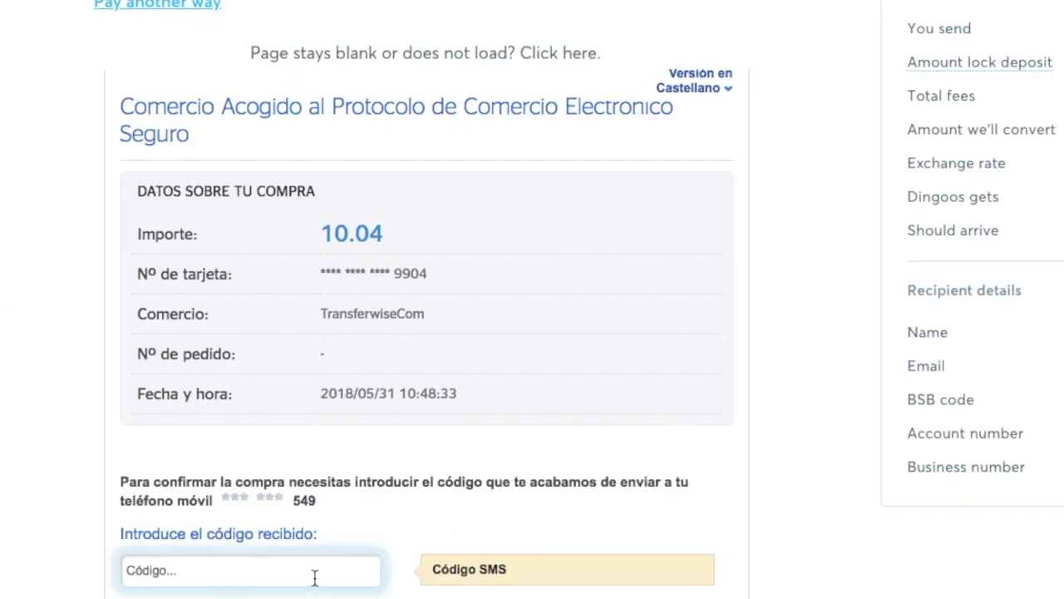
pyautogui.write('••••••')
pyautogui.press('Return')
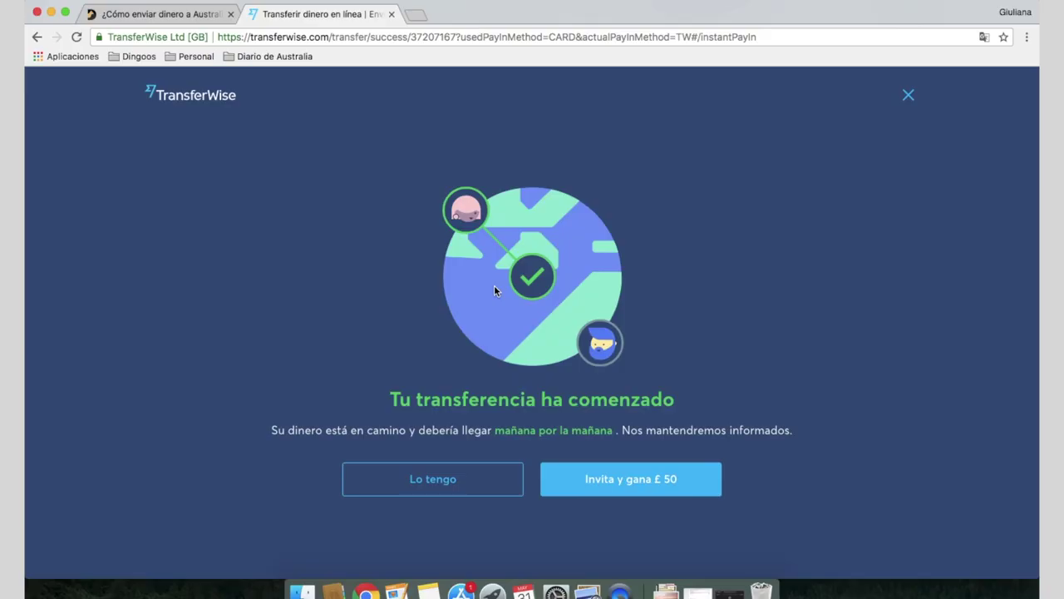